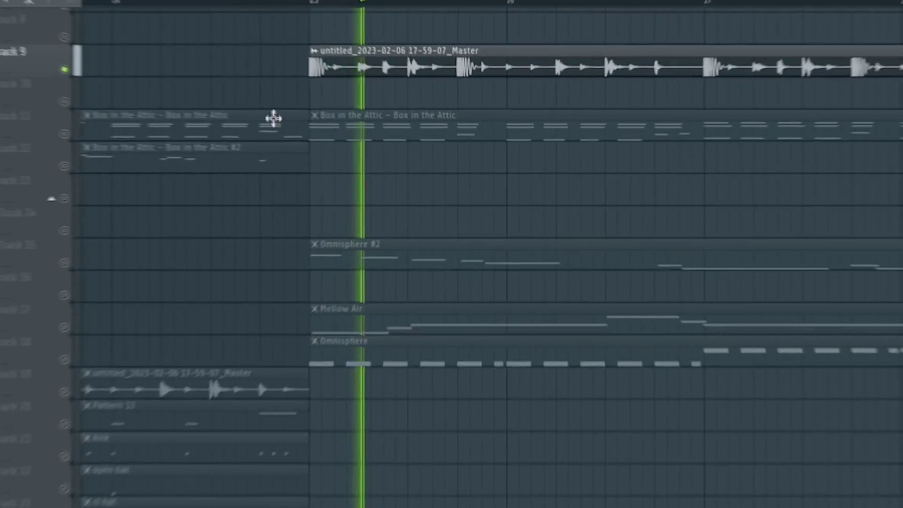
Step: Zoom the Playlist tracks in around the bounced Master audio clip
scroll(465, 146, up, 2)
scroll(458, 147, up, 3)
scroll(326, 236, down, 1)
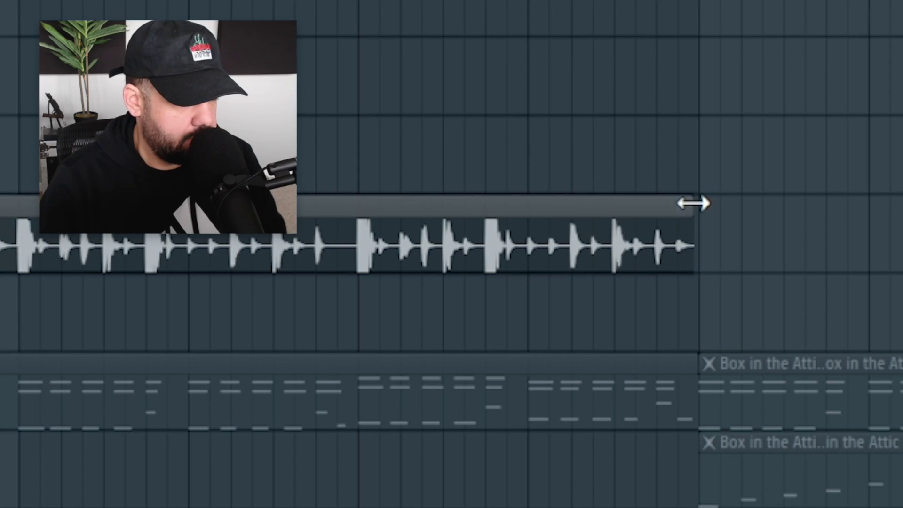
scroll(735, 227, up, 2)
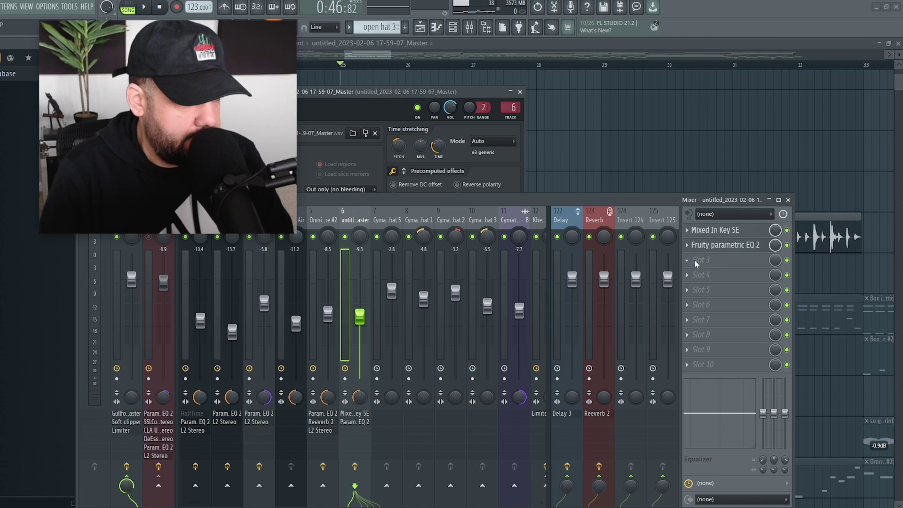
Step: Put Fruity Love Philter in empty Slot 3 and load its Simple triangle lowpass LFO preset
click(700, 262)
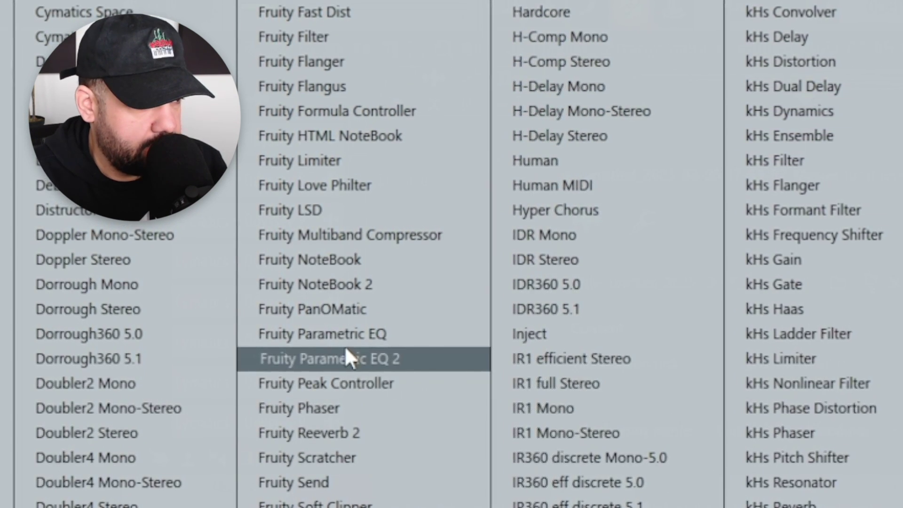
click(347, 354)
click(458, 94)
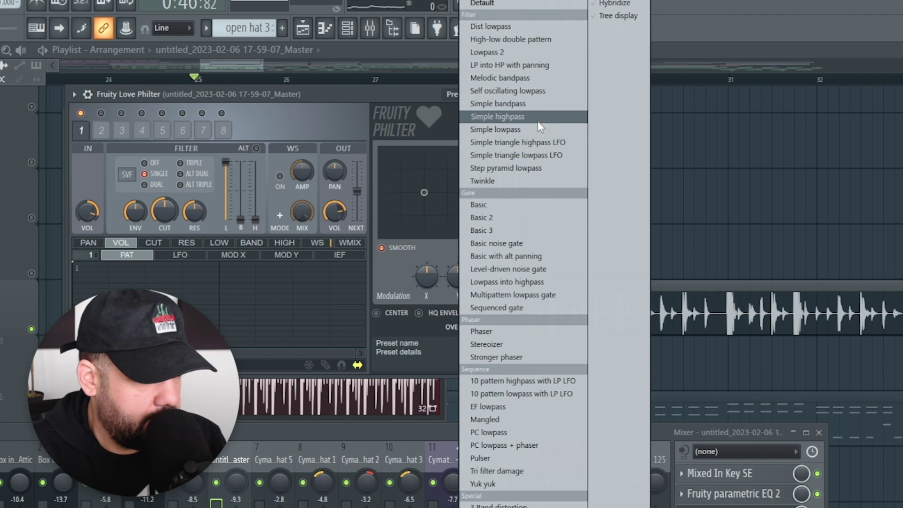
click(552, 159)
drag(325, 94, 389, 108)
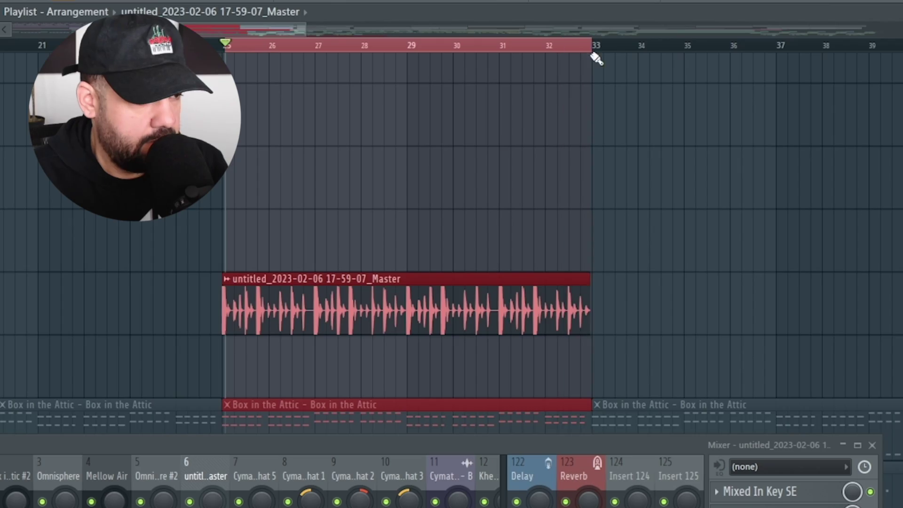
scroll(397, 101, up, 3)
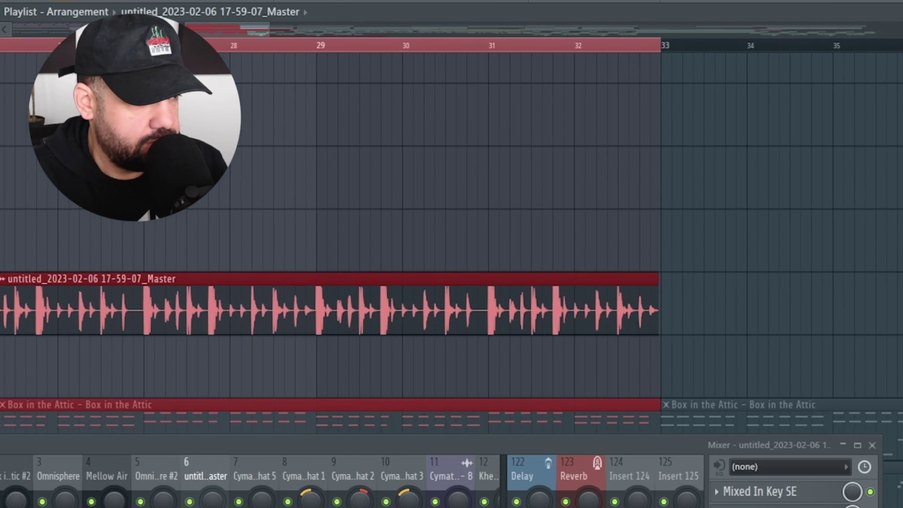
Step: Automate Love Philter's mix with points near bars 27, 29 and 31, then play the loop
scroll(297, 107, left, 5)
scroll(298, 107, up, 1)
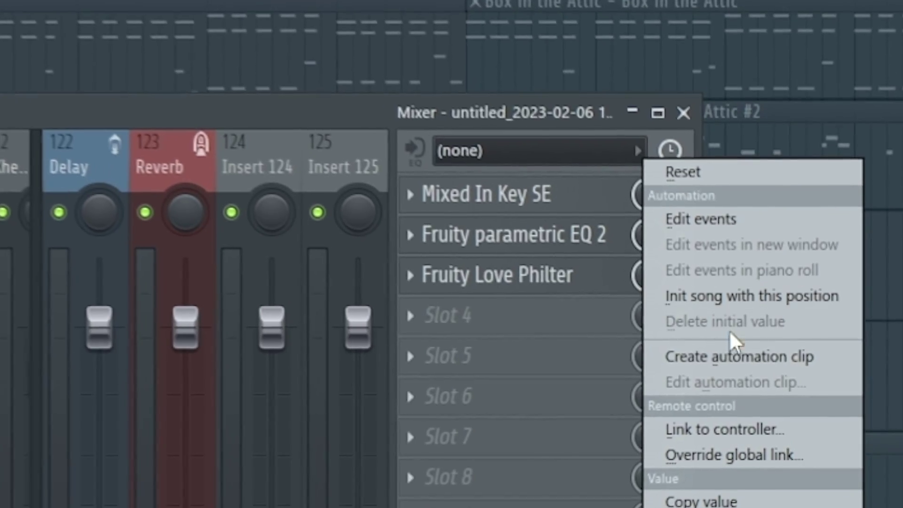
click(722, 365)
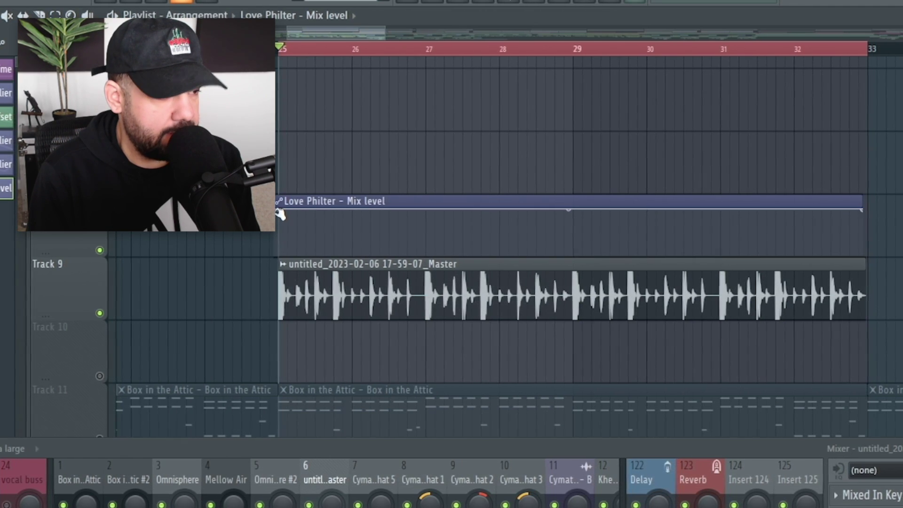
drag(279, 209, 277, 239)
right_click(423, 212)
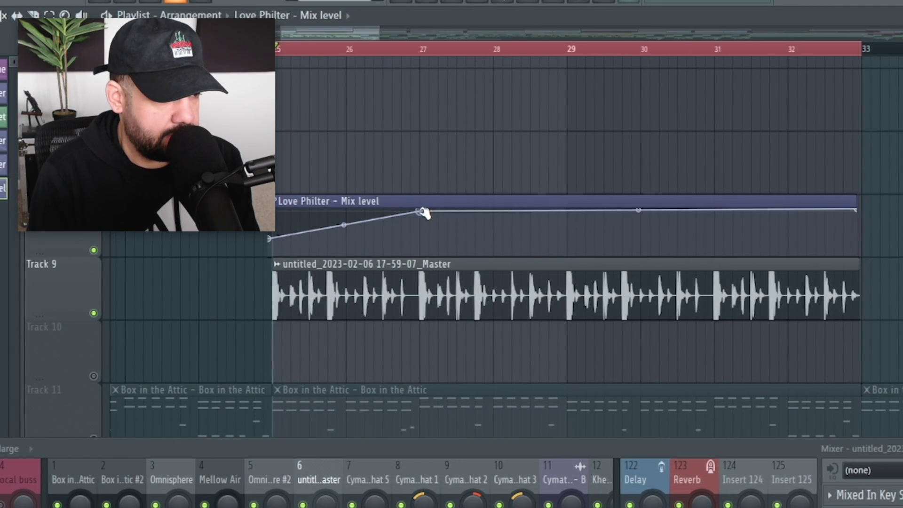
right_click(566, 234)
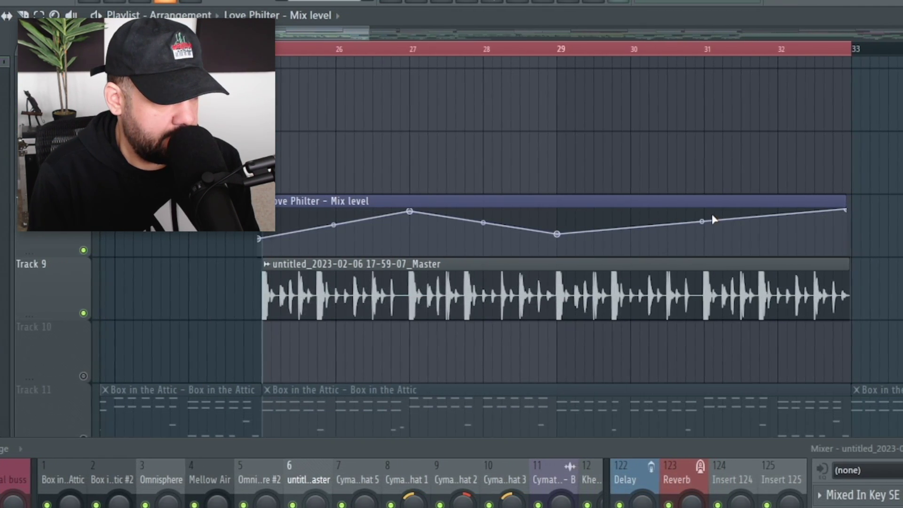
right_click(712, 214)
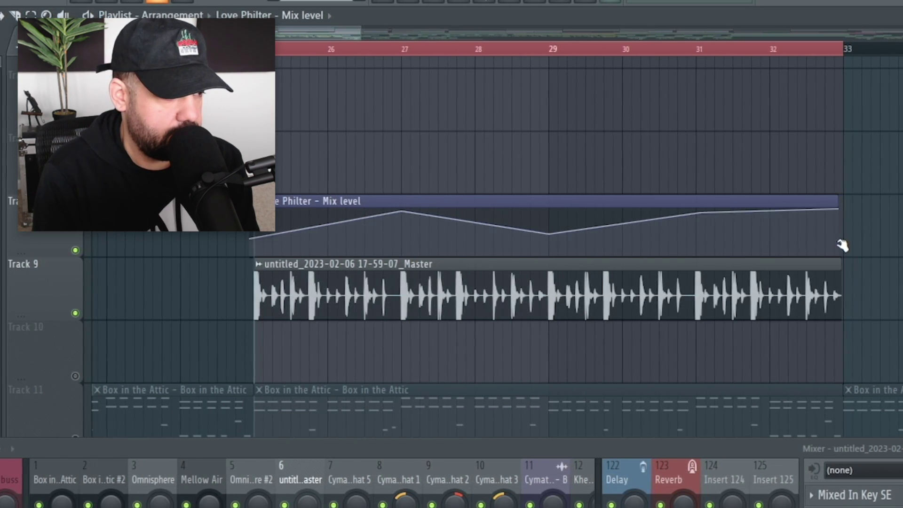
key(space)
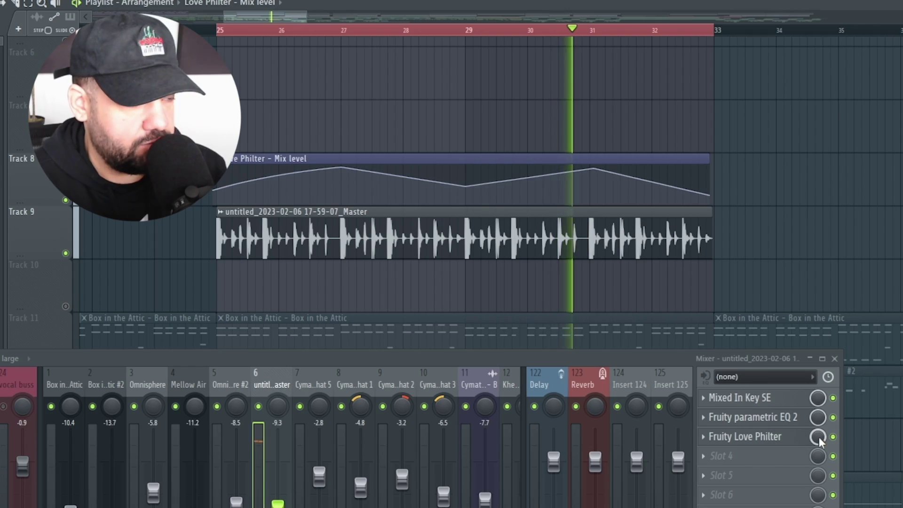
Step: Check Love Philter's cutoff and volume automation menus, then open the Mix level clip's settings
click(767, 440)
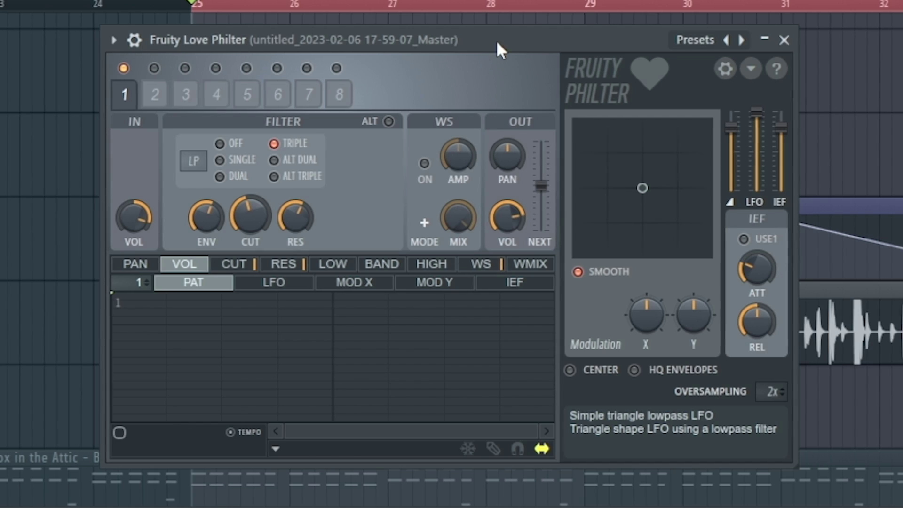
right_click(277, 211)
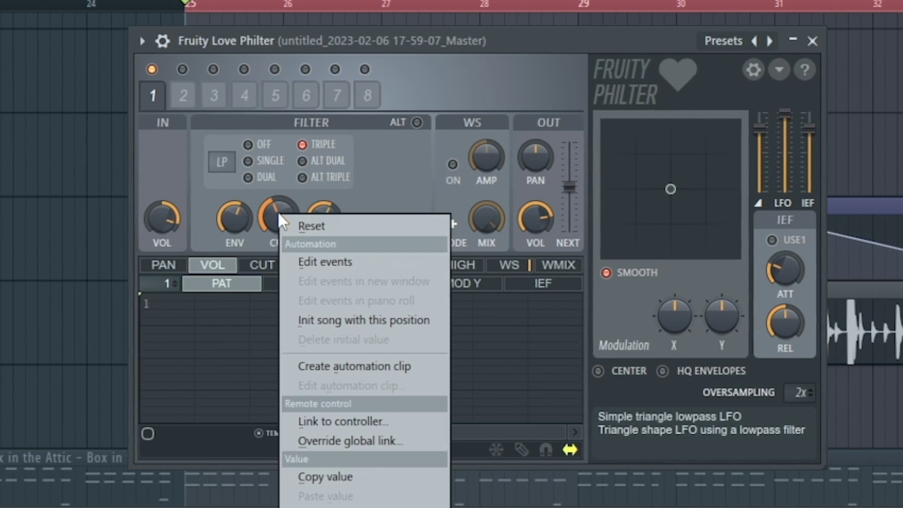
click(343, 365)
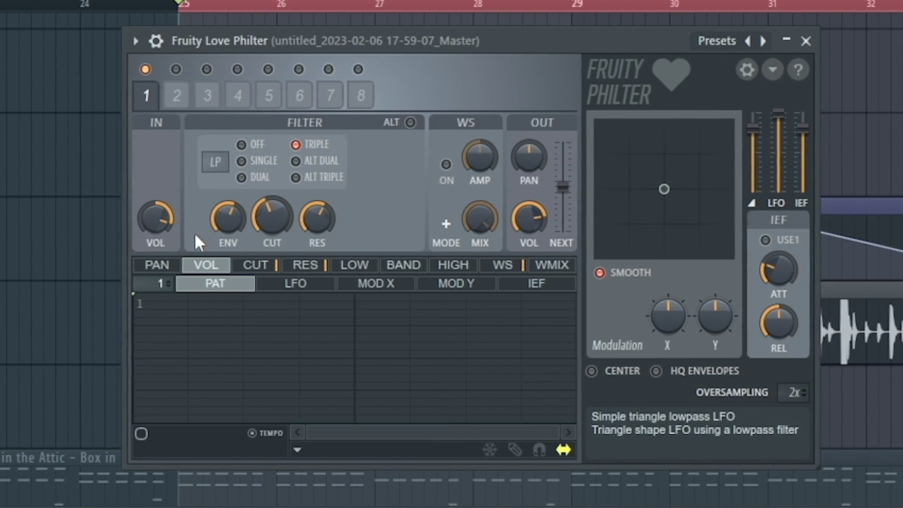
right_click(151, 219)
click(249, 371)
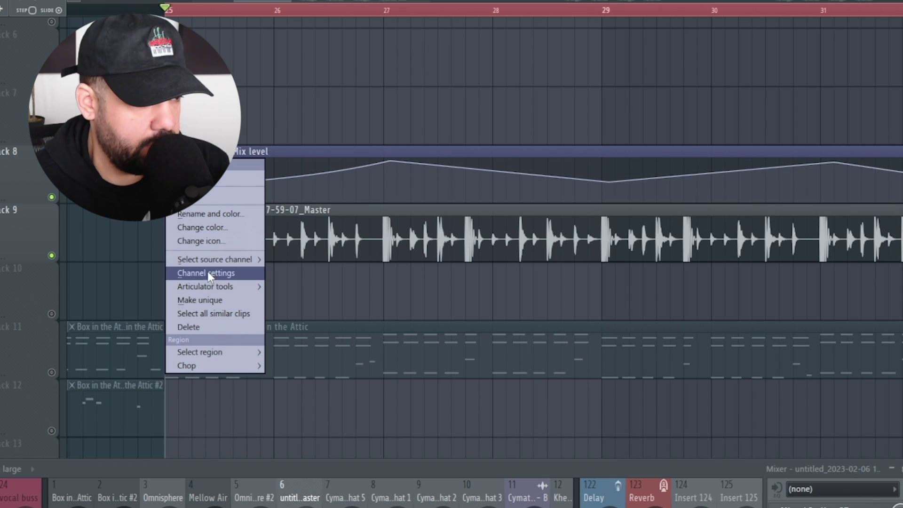
click(214, 270)
click(209, 278)
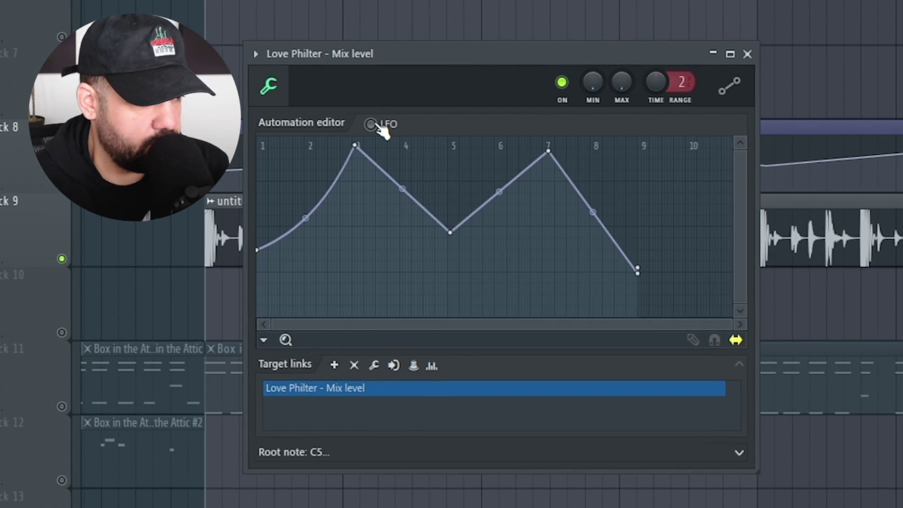
Step: Drive the automation with a curved triangle LFO, then copy it and the drum loop to bar 49
click(370, 124)
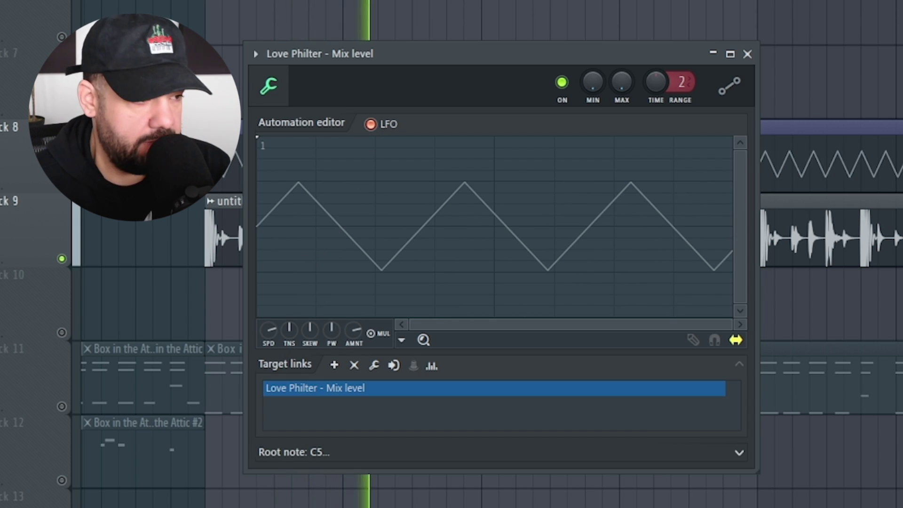
drag(289, 329, 290, 348)
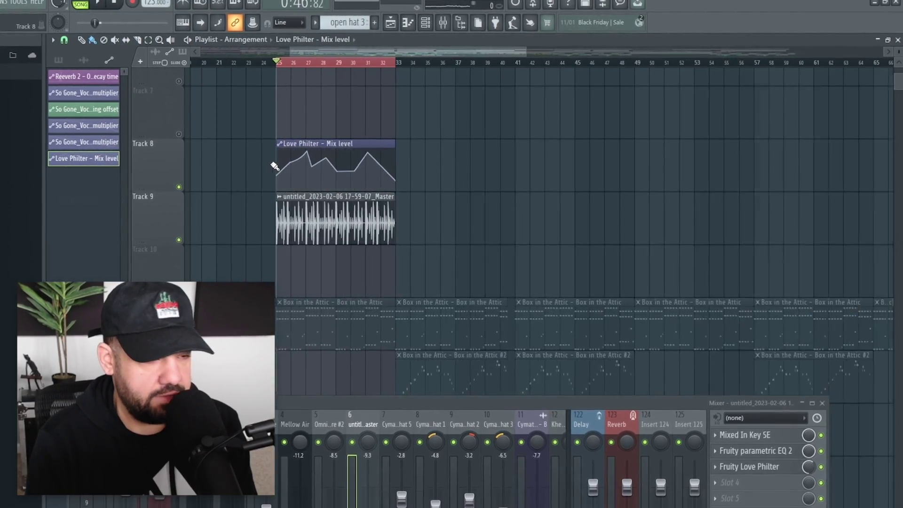
drag(247, 138, 393, 245)
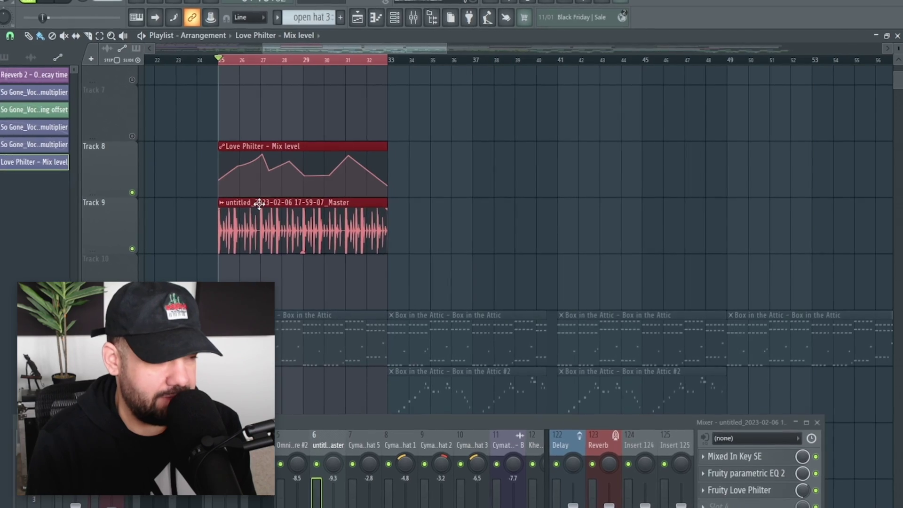
drag(259, 203, 771, 203)
scroll(403, 185, down, 2)
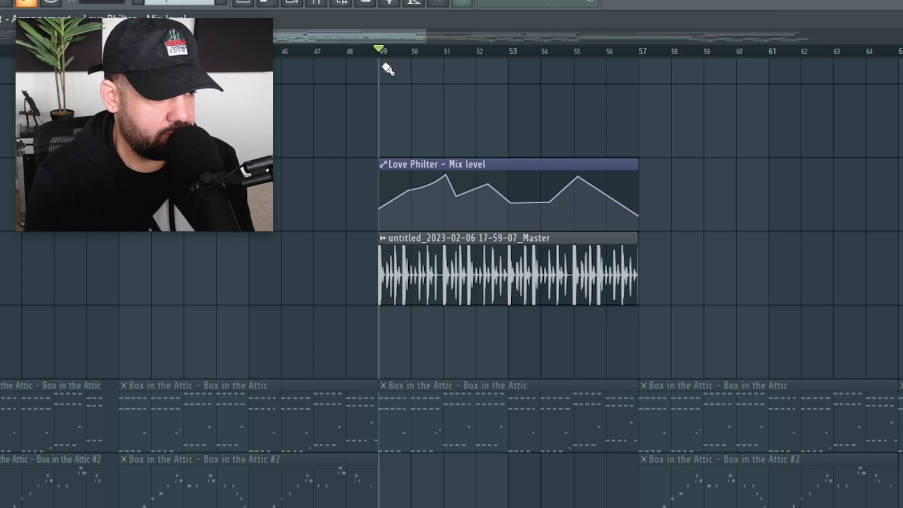
Step: Make the copied bar-49 automation clip unique as Mix level #2
scroll(334, 181, up, 2)
right_click(241, 173)
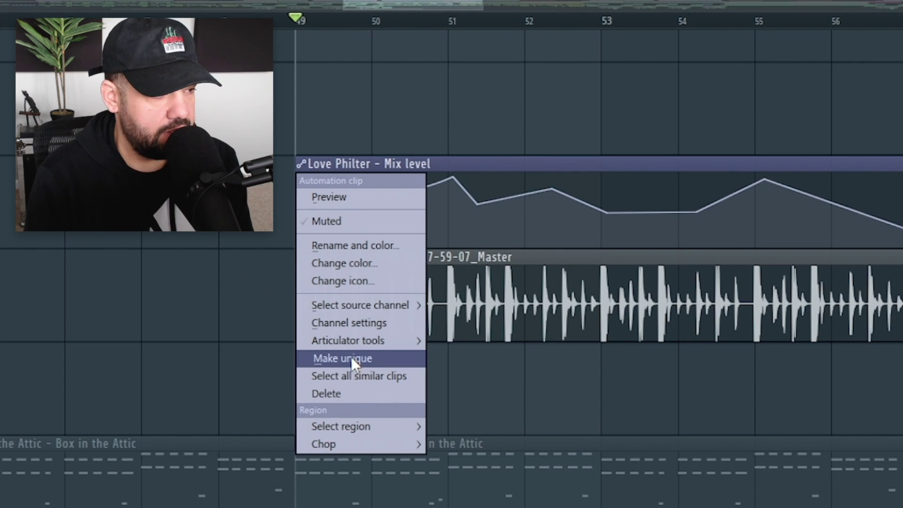
click(351, 359)
Step: Reshape the Mix level #2 curve, lowering points and smoothing the right part into a hump
scroll(828, 231, down, 1)
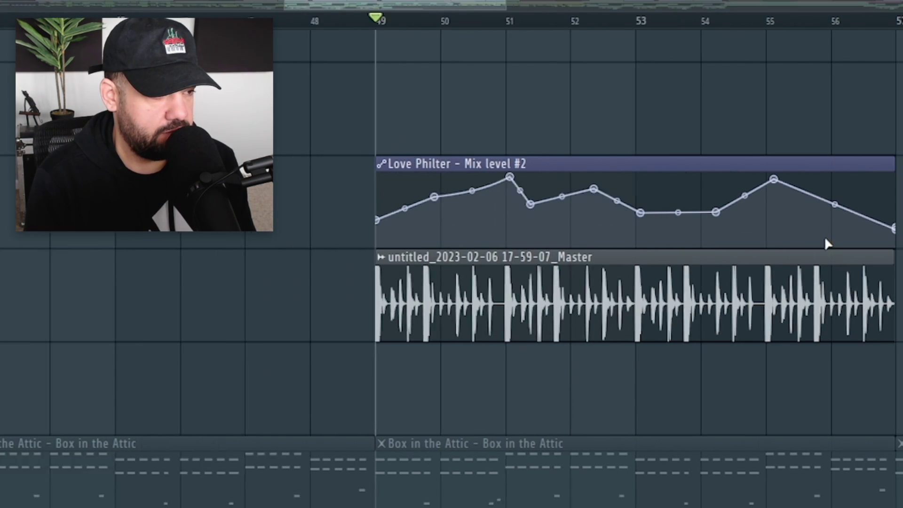
scroll(705, 212, down, 1)
drag(730, 221, 741, 203)
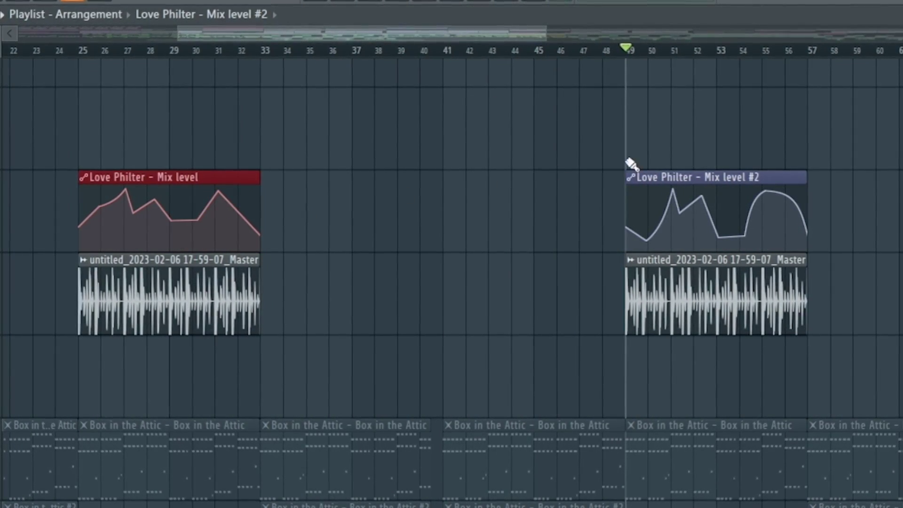
click(632, 178)
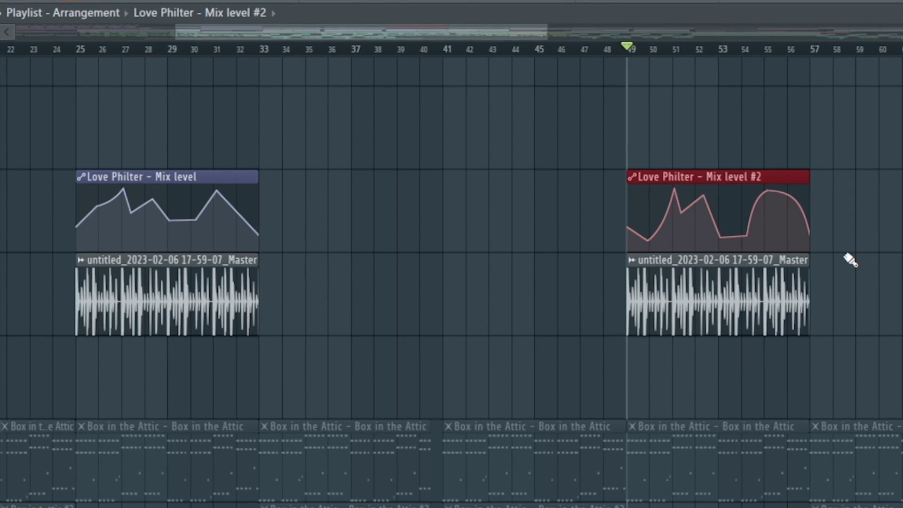
drag(85, 84, 615, 245)
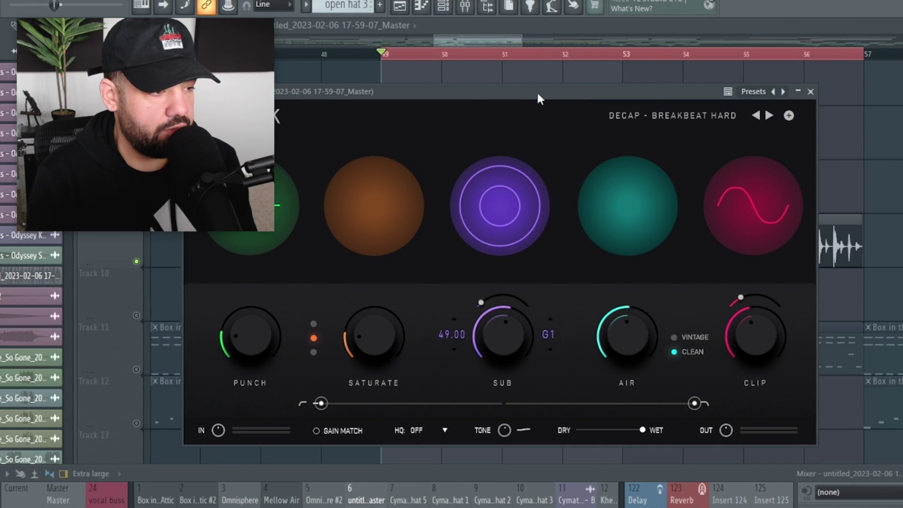
Step: While the loop plays, raise KNOCK saturation from 30 to 100 and create its automation clip
key(space)
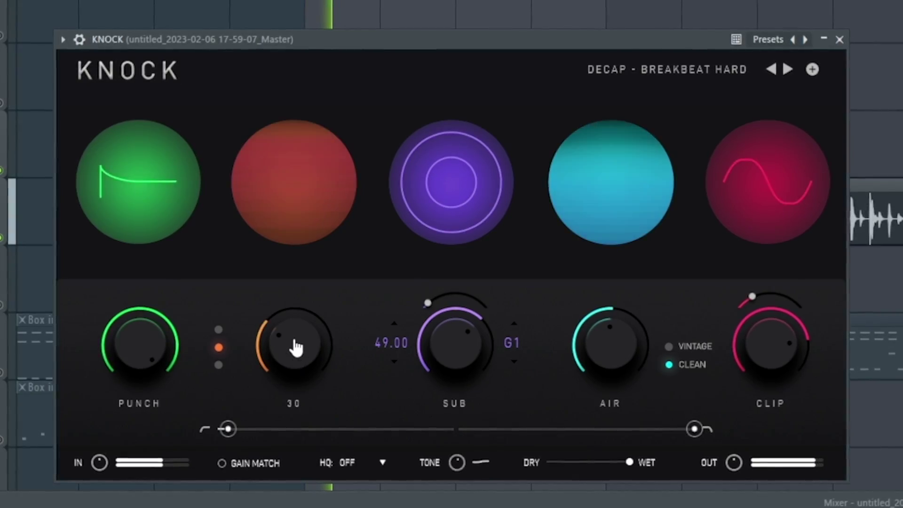
drag(295, 347, 329, 220)
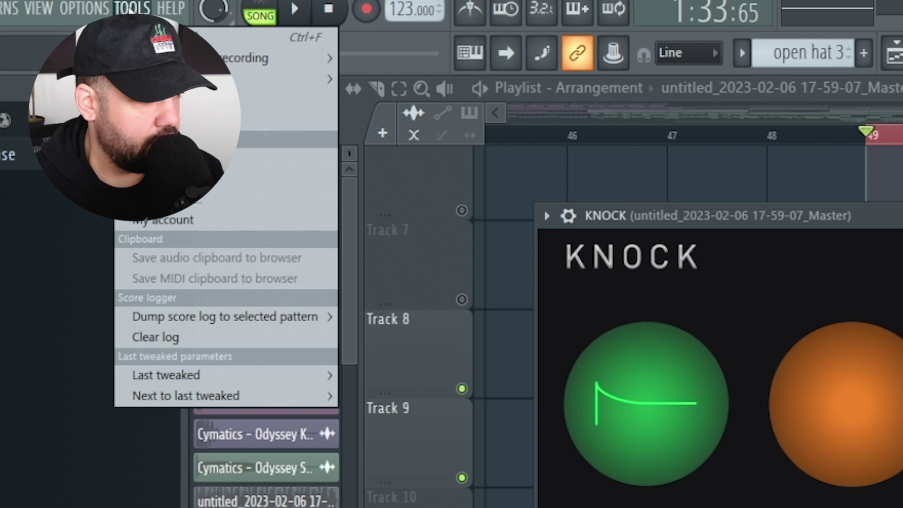
mouse_move(160, 376)
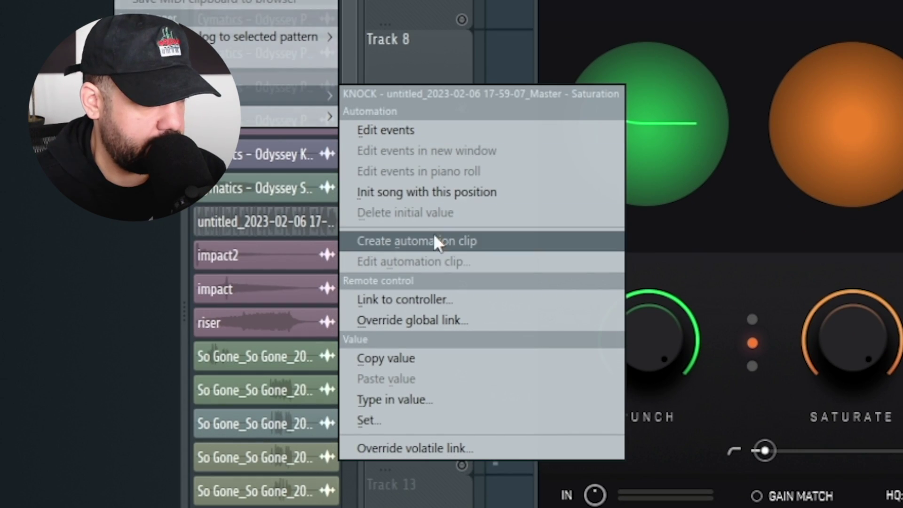
click(433, 239)
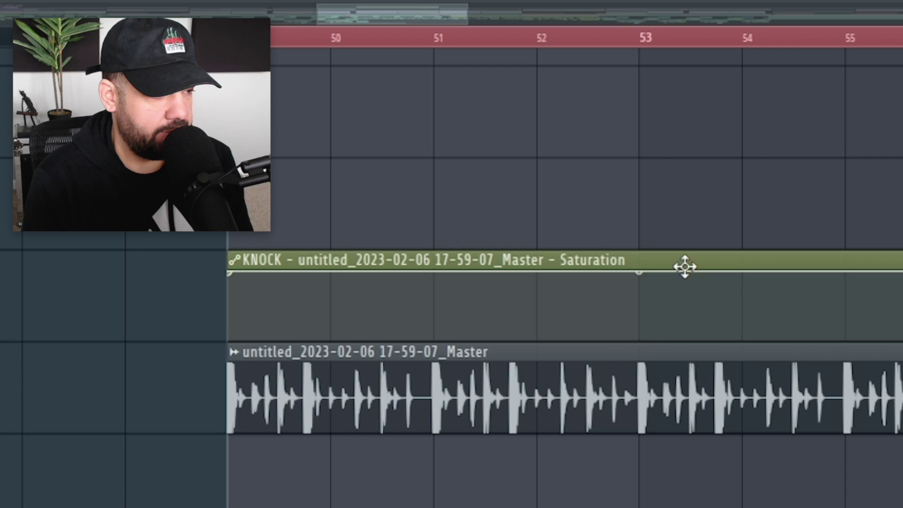
Step: Shape the saturation automation into a ramp peaking near bar 53 and set SATURATE to about 5.0
drag(222, 273, 254, 312)
right_click(321, 282)
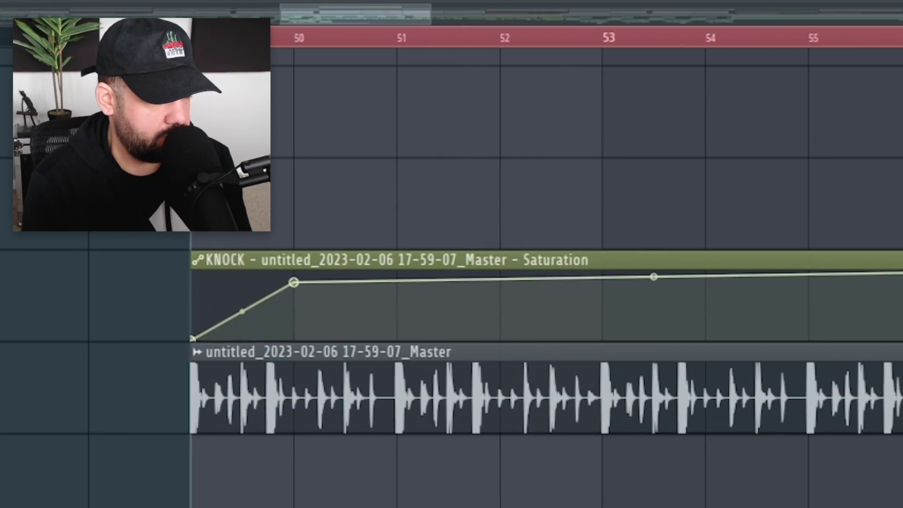
drag(303, 282, 596, 235)
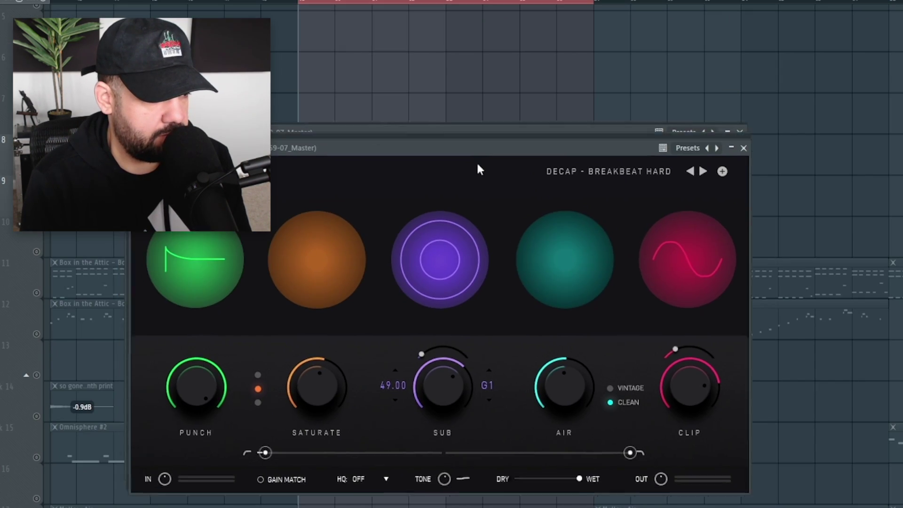
drag(476, 162, 498, 193)
drag(346, 430, 362, 454)
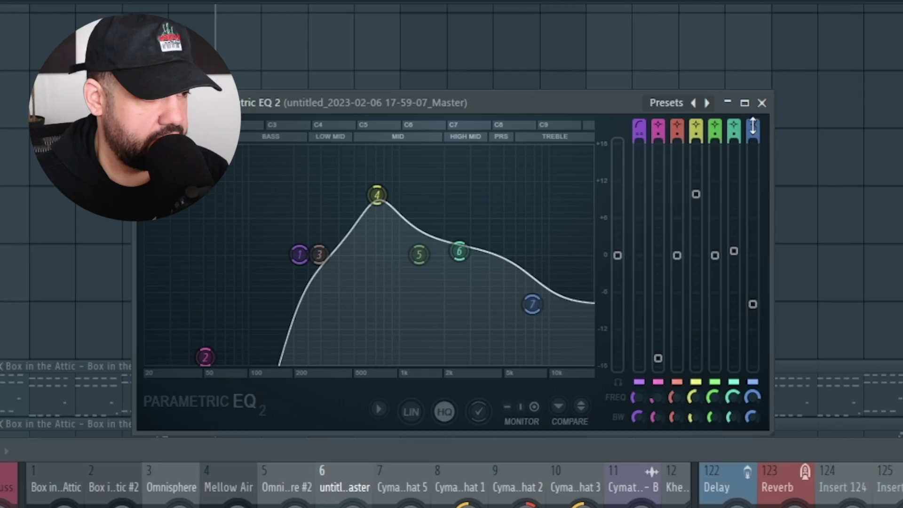
Step: Sweep Parametric EQ 2's band 7 low-pass down to about 3 kHz while the drums play
scroll(752, 126, down, 1)
key(space)
drag(534, 254, 627, 259)
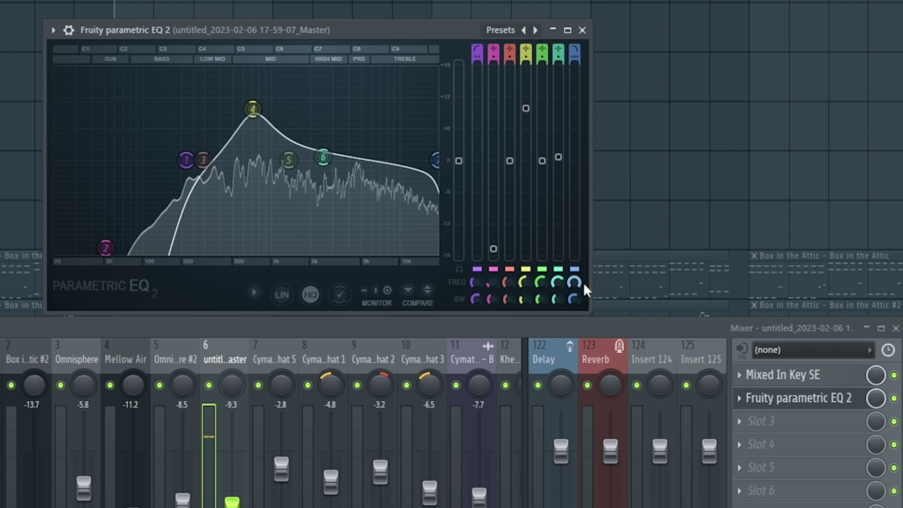
right_click(575, 281)
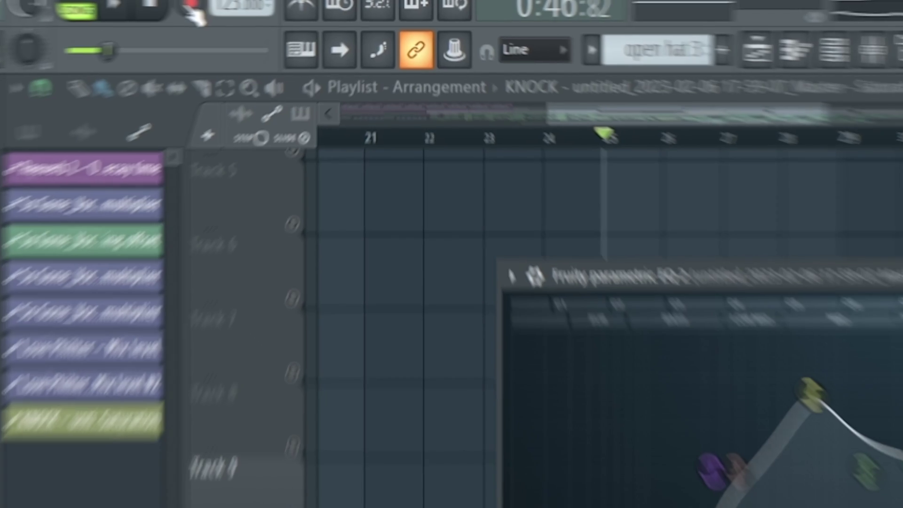
Step: Check the recording filter options and loop bars 25 through 33
right_click(197, 10)
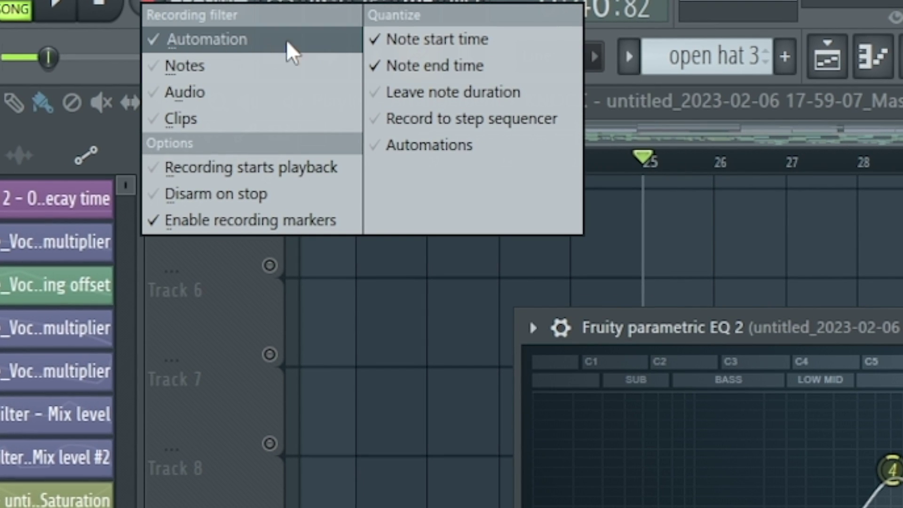
key(Escape)
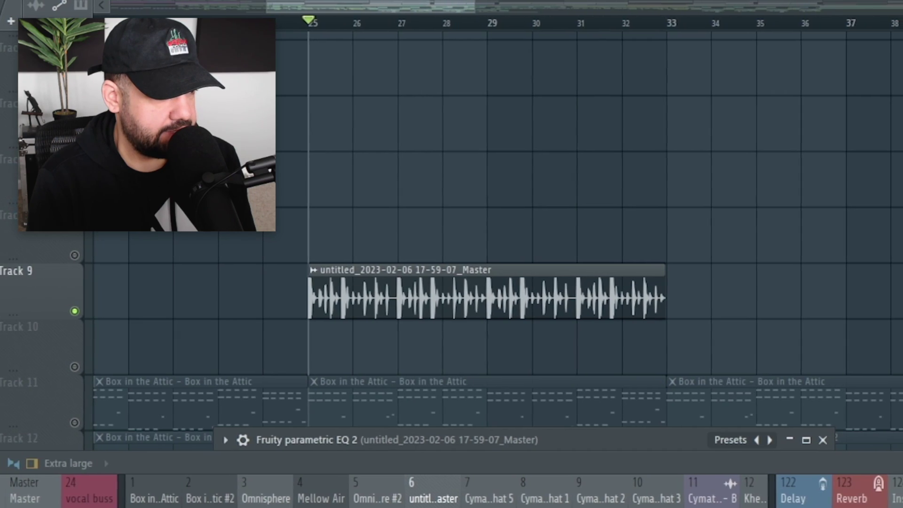
drag(353, 24, 699, 40)
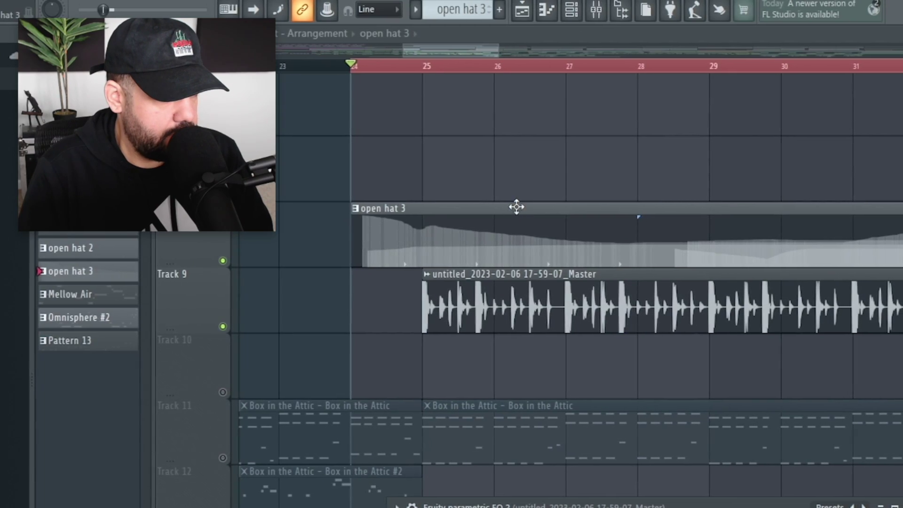
Step: Toggle the open hat 3 mute, open its notes, then switch to a new Pattern 14
click(215, 261)
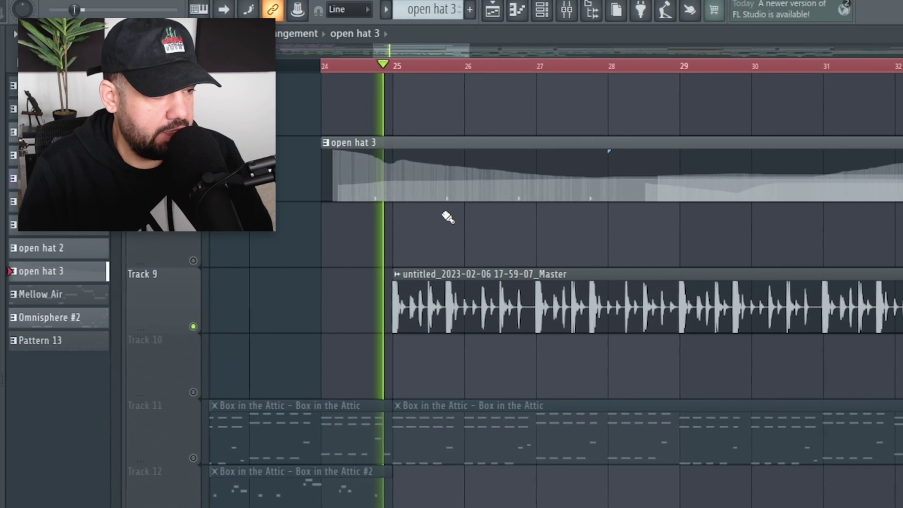
double_click(441, 161)
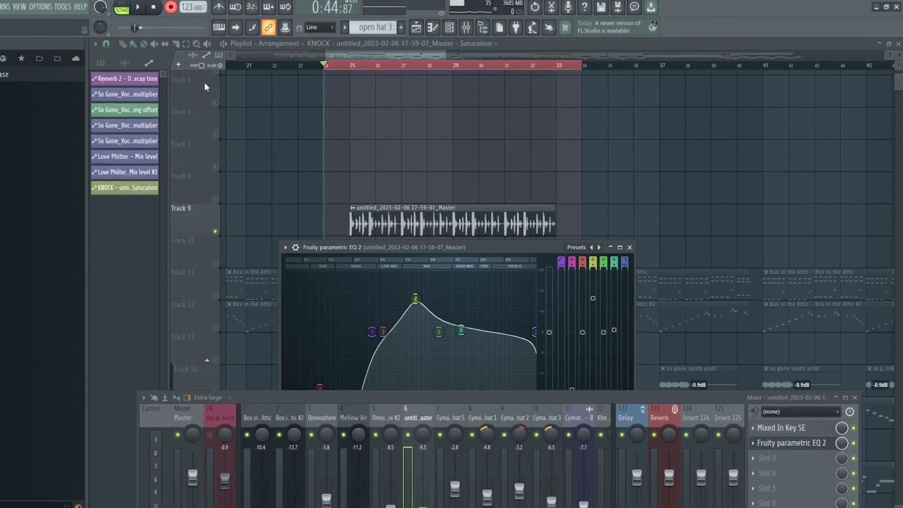
key(F6)
key(F4)
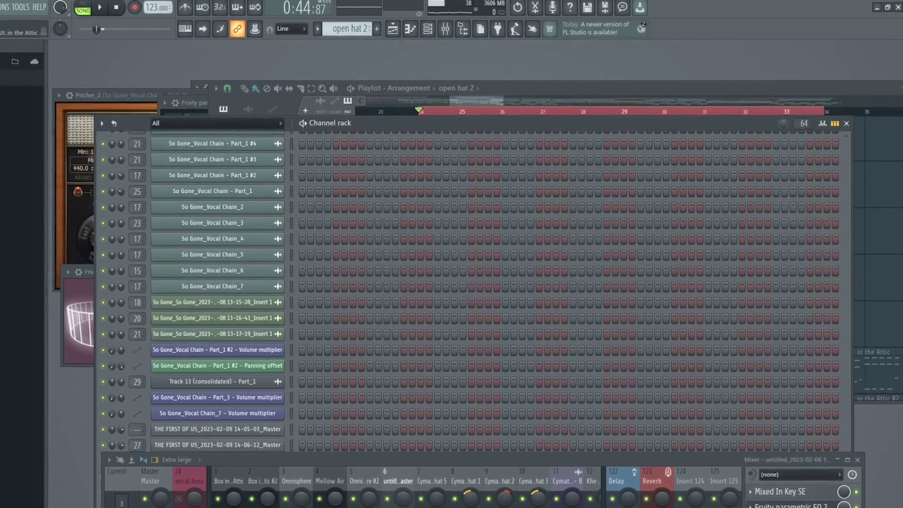
Step: In Pattern 14, record band 7 frequency sweeps to 2.6 kHz, up to 5.3 kHz, then 13 to 5 kHz
click(653, 161)
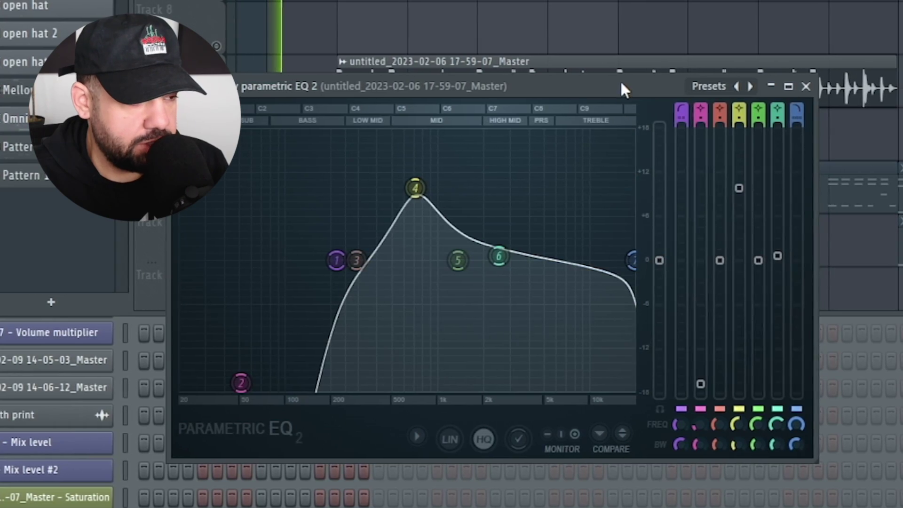
drag(624, 87, 651, 118)
key(space)
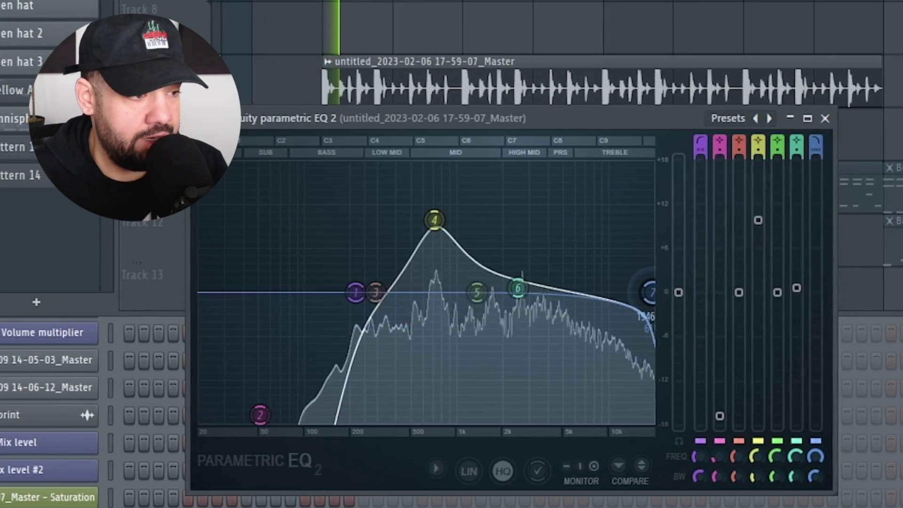
drag(609, 293, 520, 293)
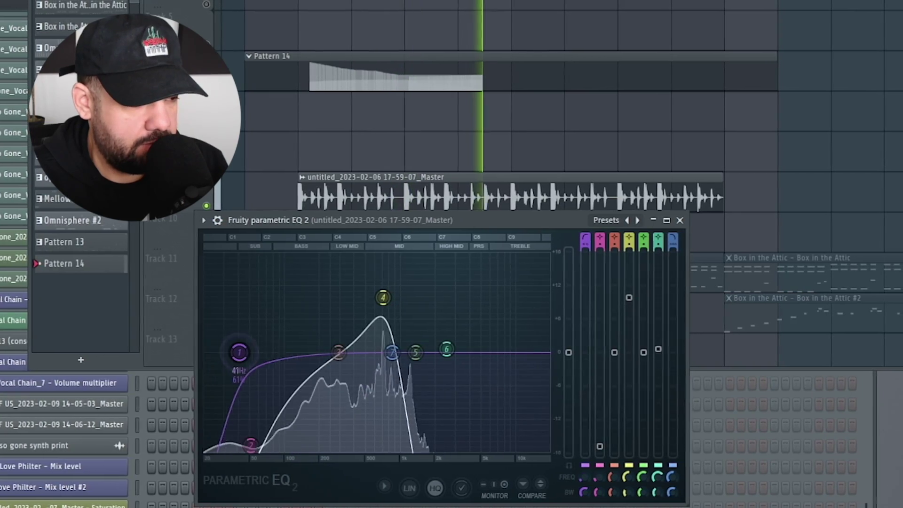
drag(399, 352, 492, 354)
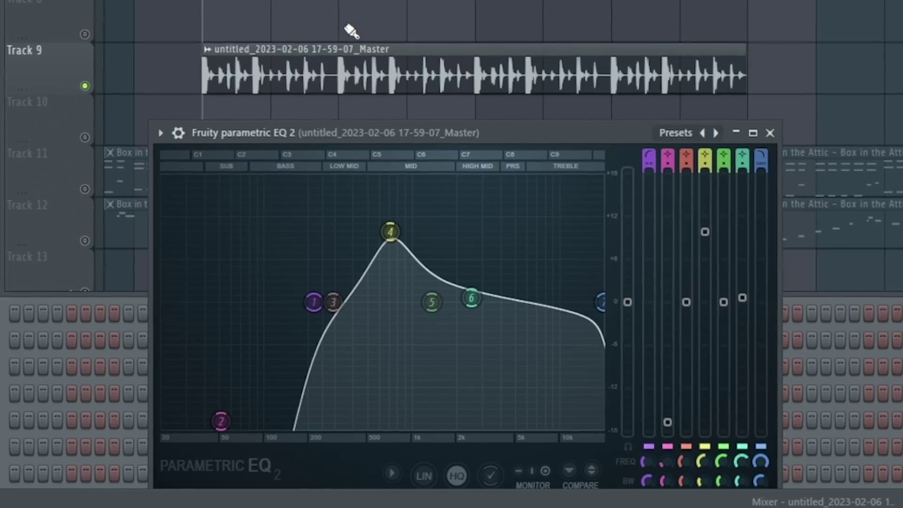
drag(601, 303, 421, 317)
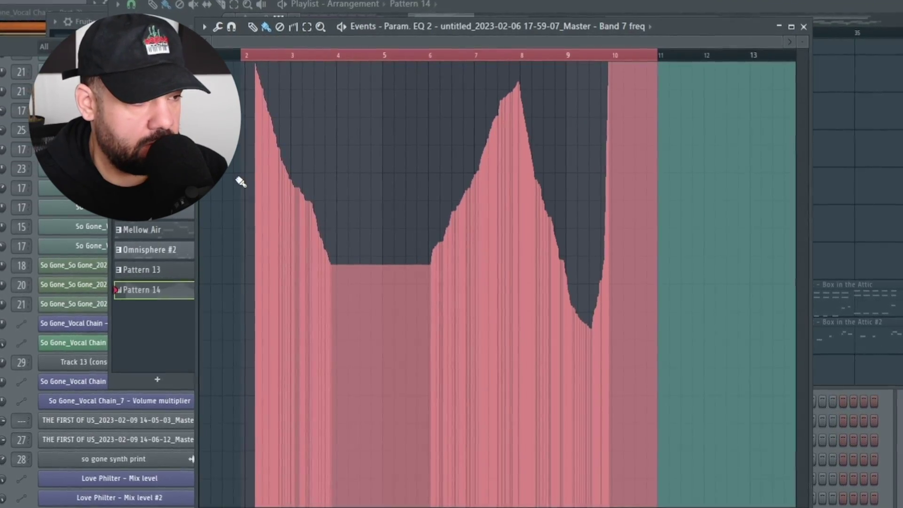
Step: Scroll the view to check the straight Band 7 freq ramp from bar 2 to about bar 4
scroll(241, 182, up, 3)
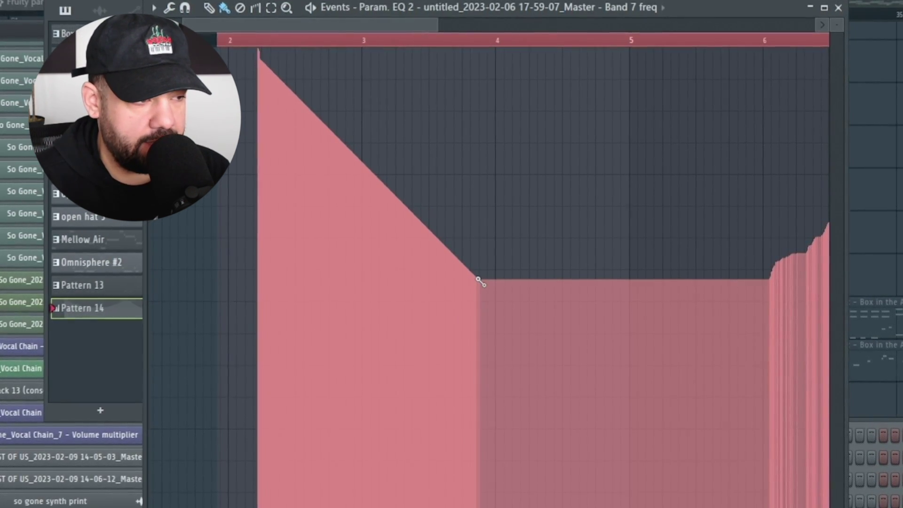
scroll(449, 254, down, 2)
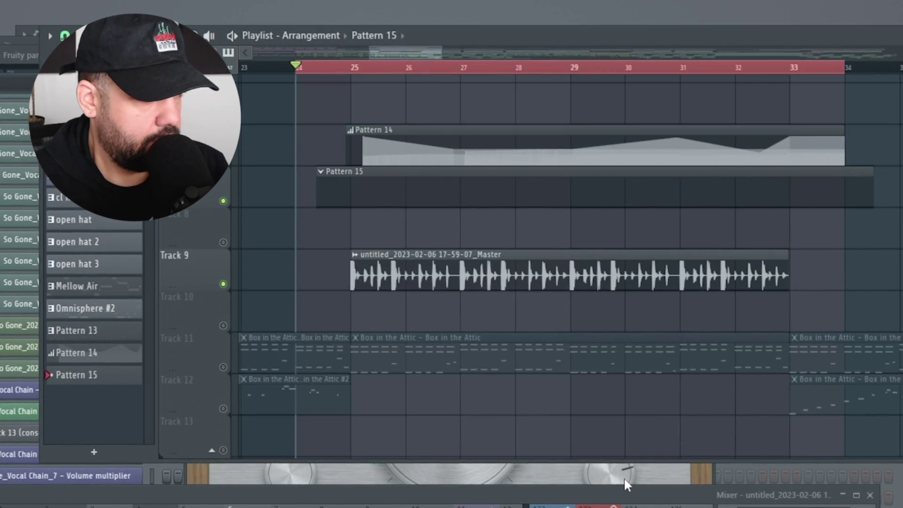
Step: Bring Cymatics Origin to the front and move its window clear of the drum clip
click(623, 477)
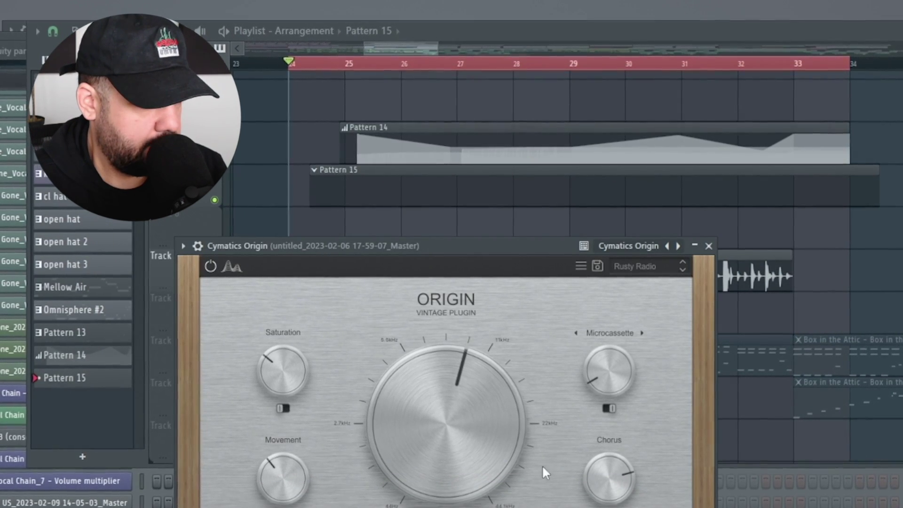
drag(500, 245, 543, 273)
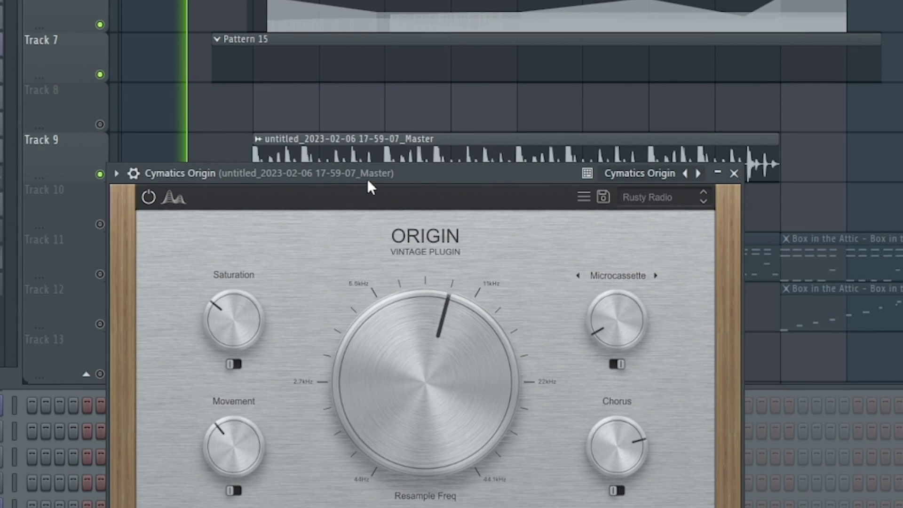
drag(369, 183, 383, 187)
Step: Record Origin's Resample Freq sweeping down to about 3.4 kHz and back up, then set EQ and Origin side by side
mouse_move(465, 363)
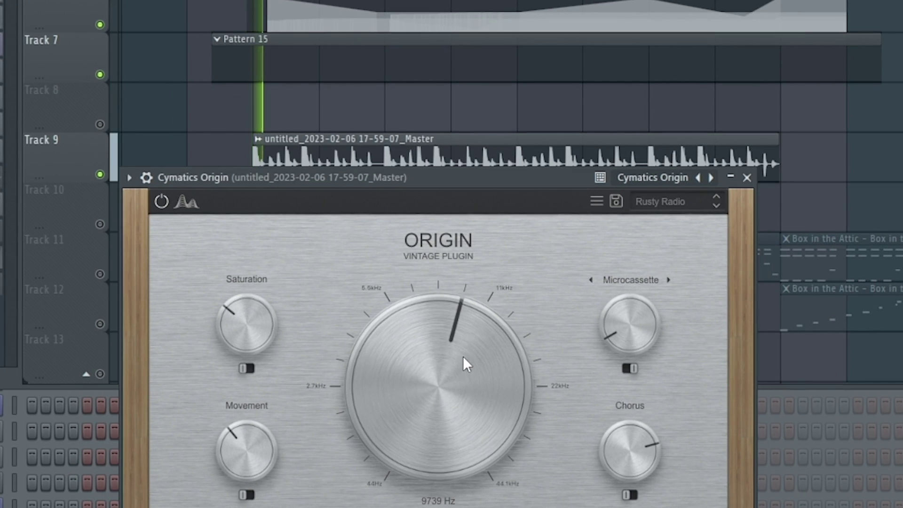
mouse_move(456, 376)
mouse_down()
mouse_move(438, 405)
mouse_move(438, 435)
mouse_move(432, 417)
mouse_move(441, 368)
mouse_up()
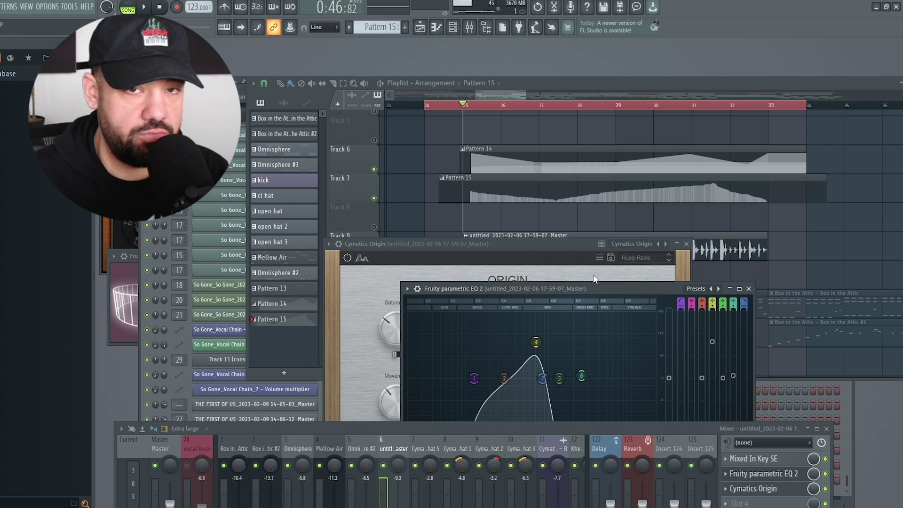
drag(602, 217, 322, 204)
drag(532, 251, 654, 216)
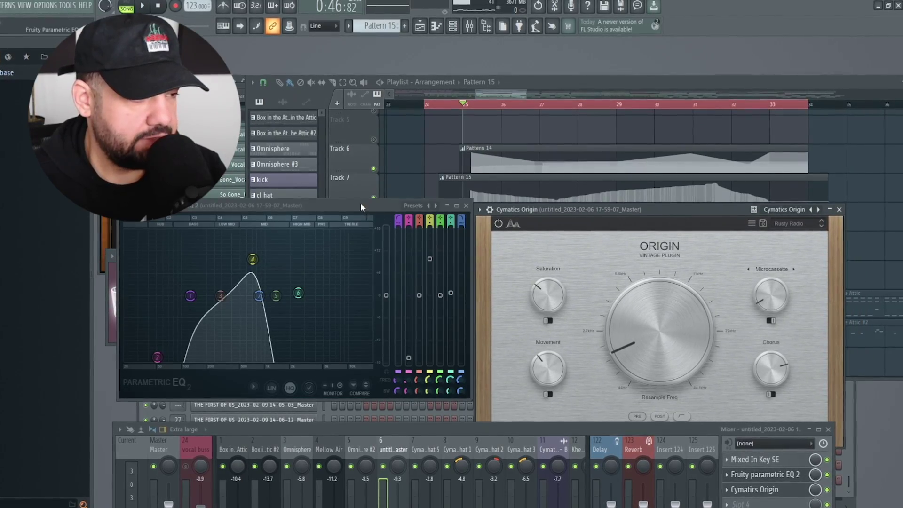
Step: Play the song, then create a 'Cymatics Origin - Mix level' automation clip from the mixer slot's mix knob
click(366, 220)
key(space)
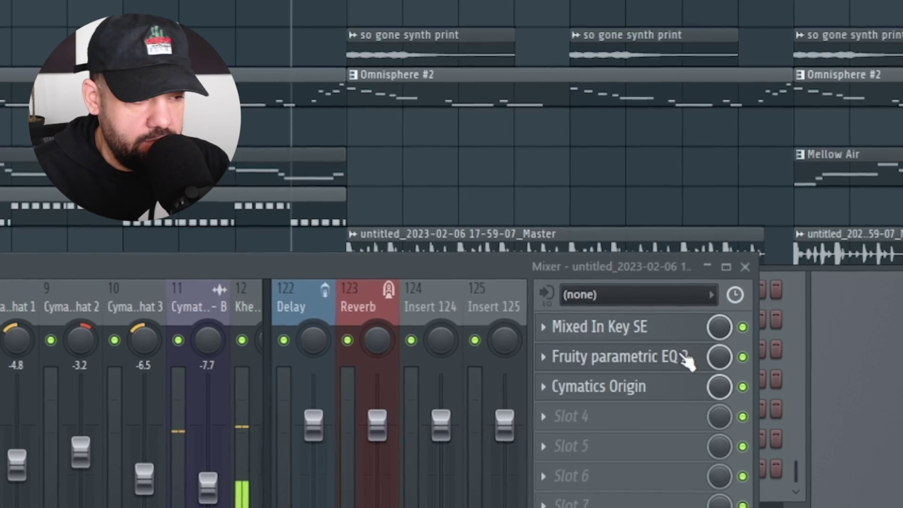
right_click(716, 386)
click(778, 336)
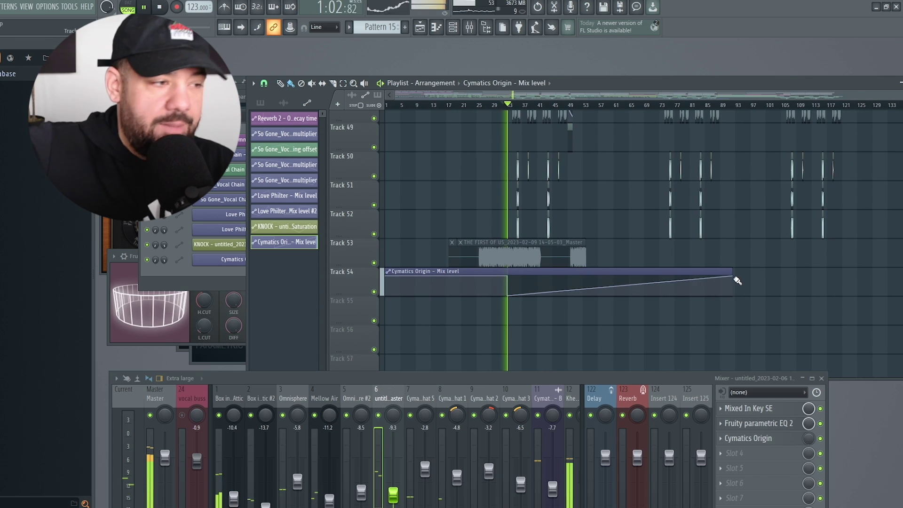
Step: Pull the Mix level automation's end point down to zero and zoom the playlist to review the drop
drag(735, 278, 736, 304)
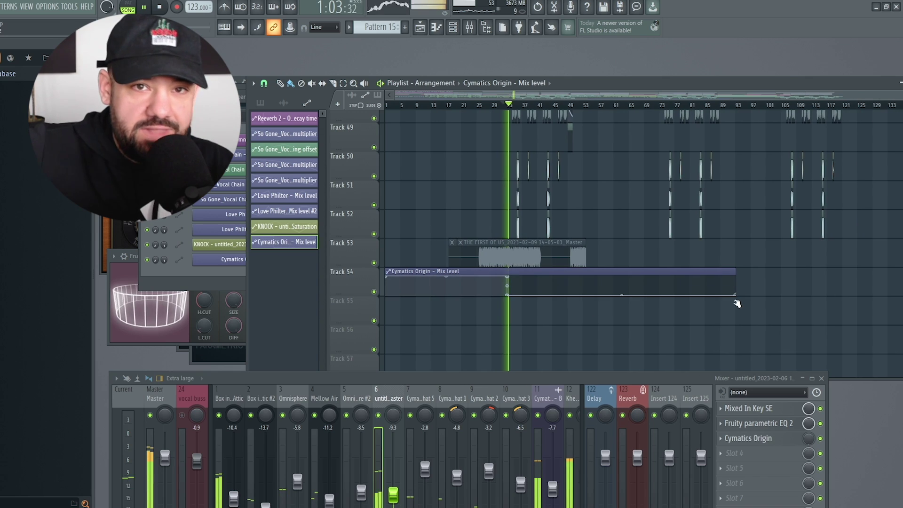
scroll(531, 108, up, 3)
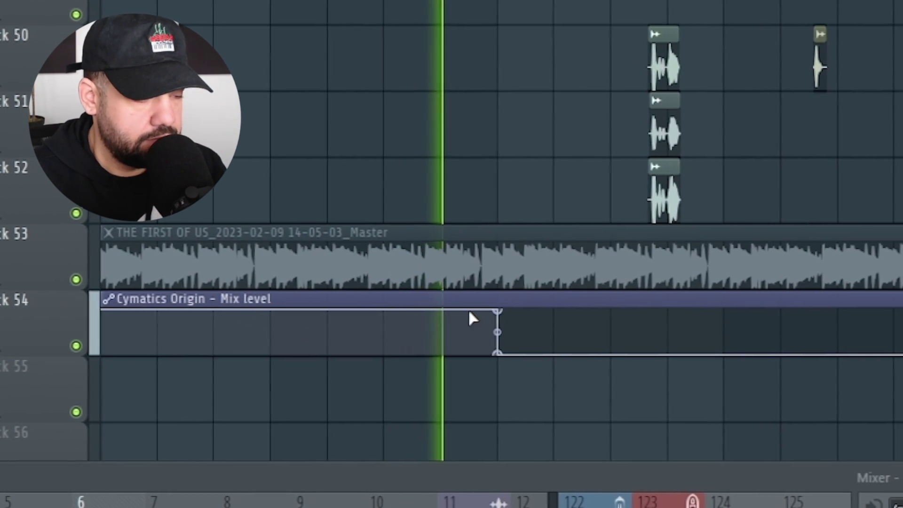
scroll(517, 317, up, 3)
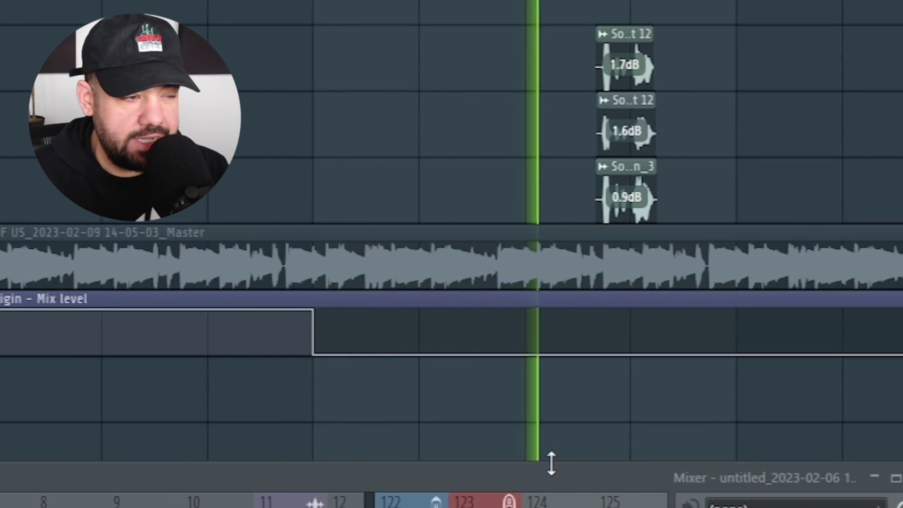
scroll(232, 359, down, 2)
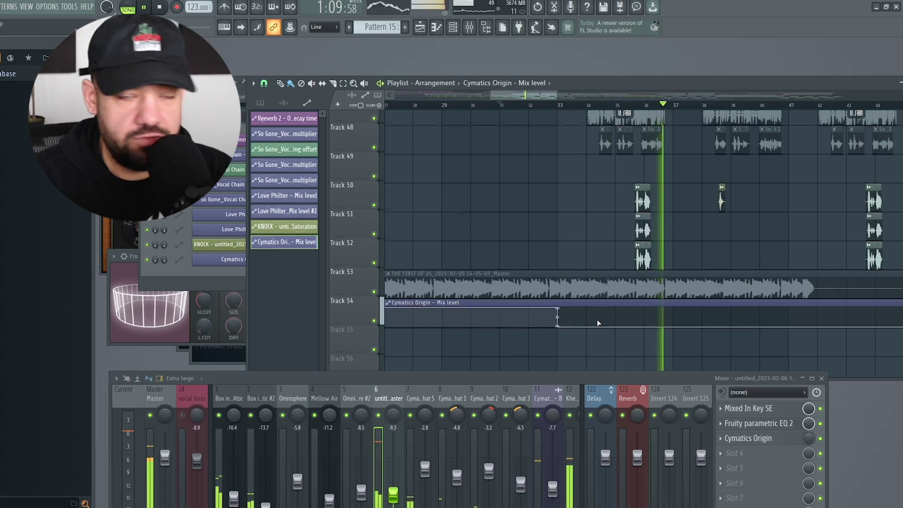
scroll(599, 318, up, 3)
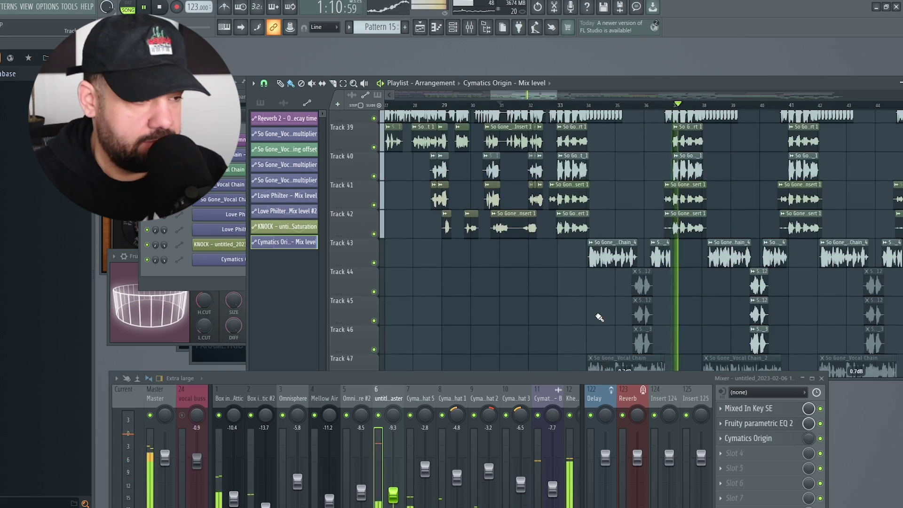